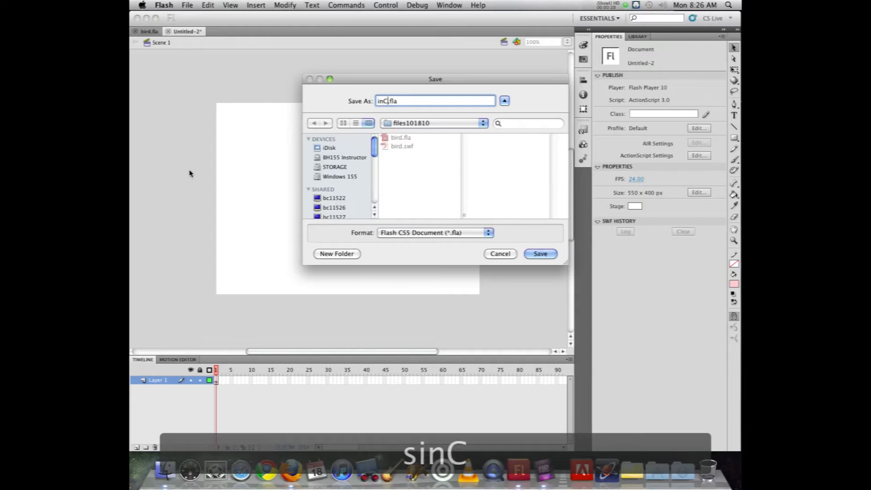
- Save the document as inClass.fla and set its background color to dark gray #333333
{"action": "key", "text": "Return"}
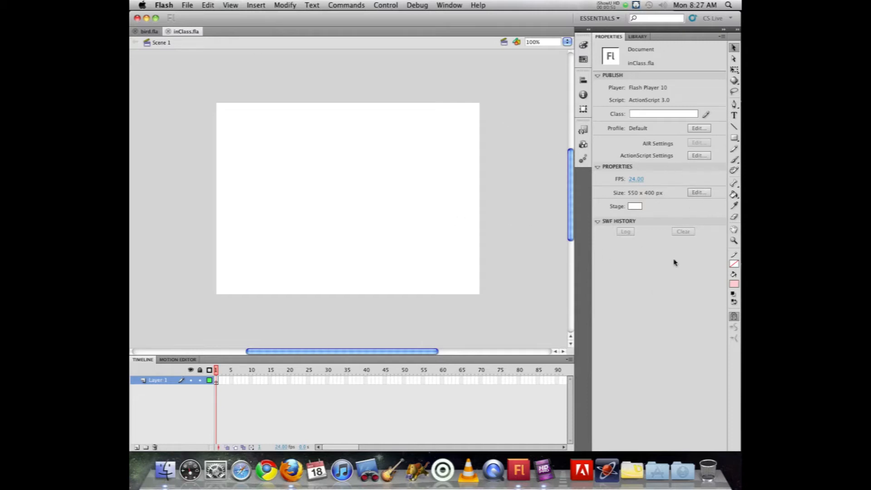
{"action": "left_click", "coordinate": [674, 189]}
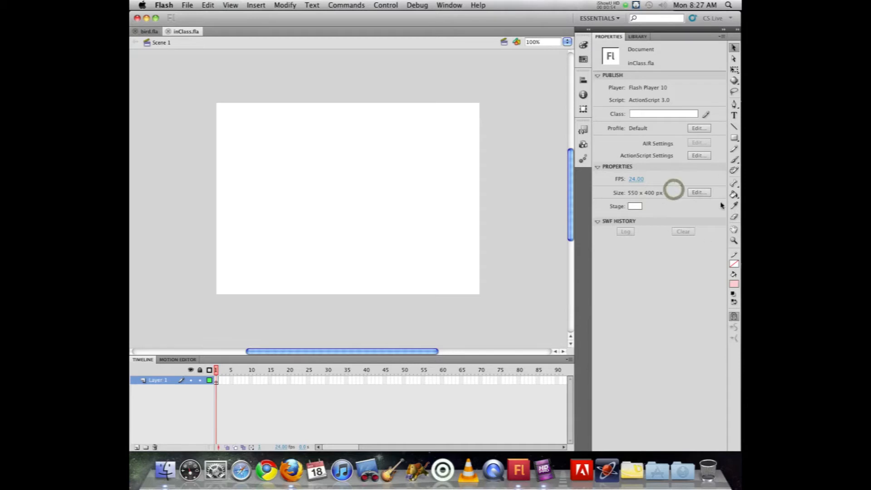
{"action": "left_click", "coordinate": [698, 192]}
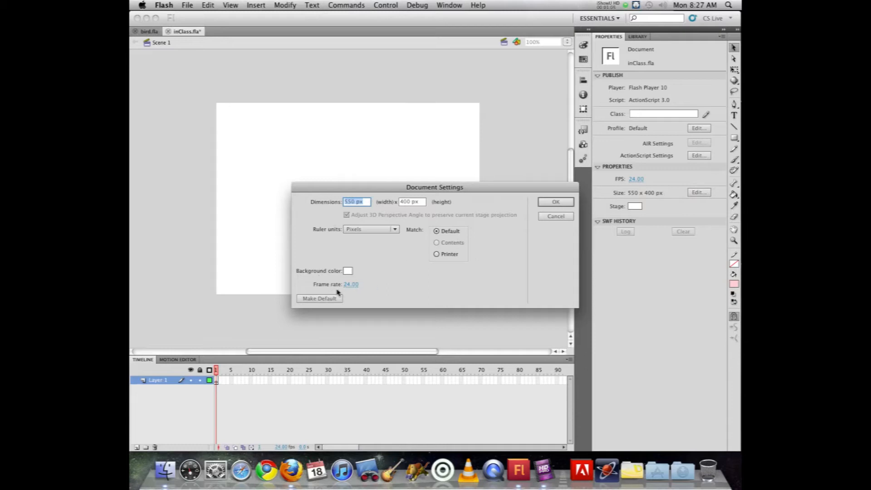
{"action": "left_click", "coordinate": [348, 271]}
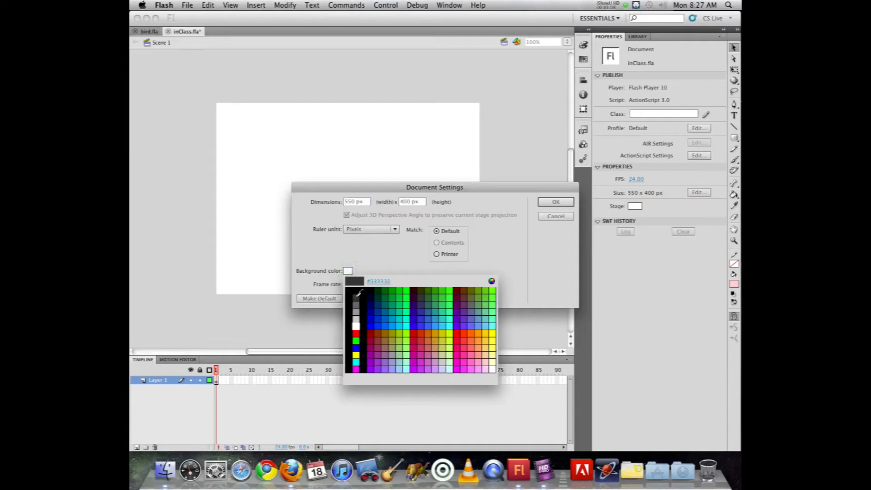
{"action": "left_click", "coordinate": [356, 297]}
{"action": "left_click", "coordinate": [555, 203]}
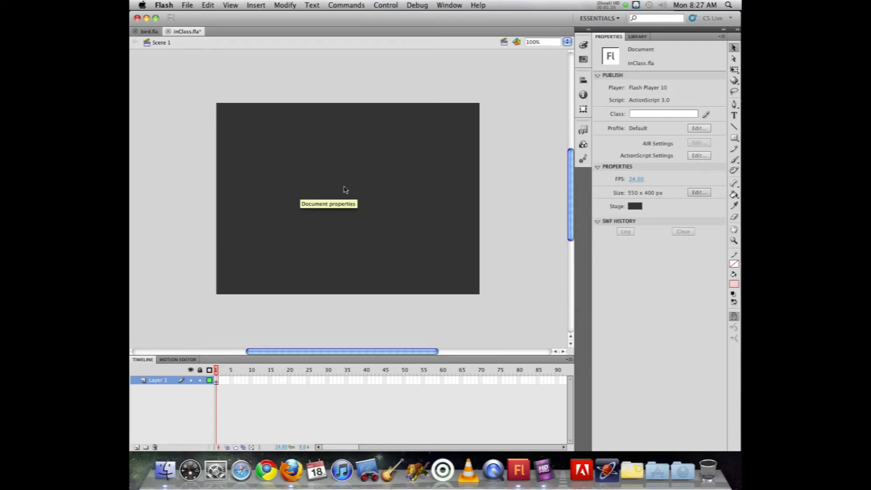
{"action": "left_click", "coordinate": [509, 214]}
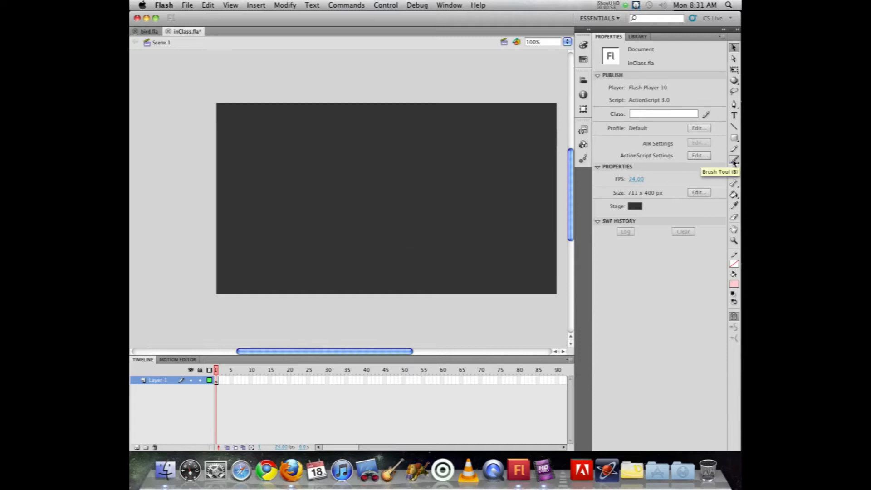
- Draw a bright blue rectangle without a stroke over the upper half of the stage, extending slightly past its edges
{"action": "left_click", "coordinate": [735, 137]}
{"action": "left_click", "coordinate": [734, 283]}
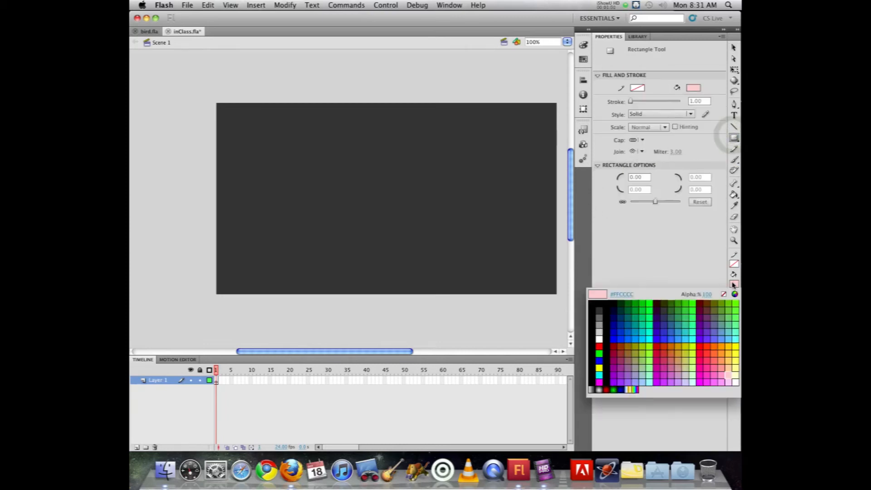
{"action": "left_click", "coordinate": [636, 338]}
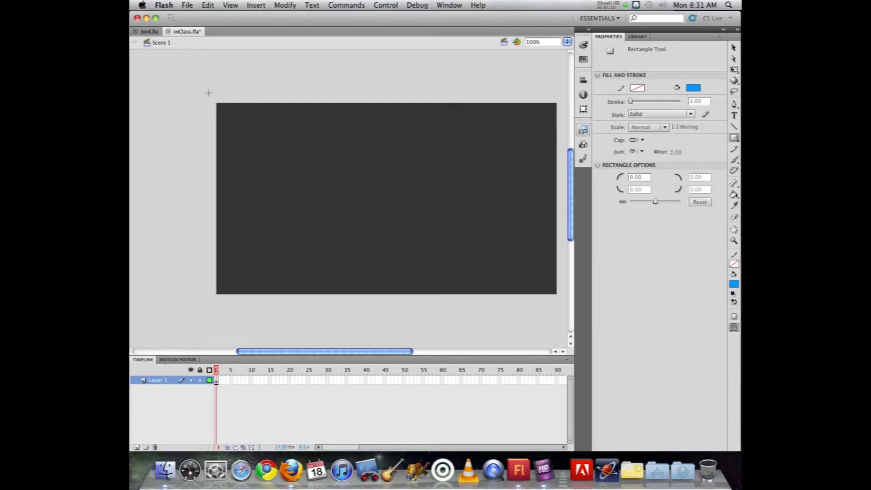
{"action": "left_click_drag", "start_coordinate": [209, 93], "coordinate": [563, 200]}
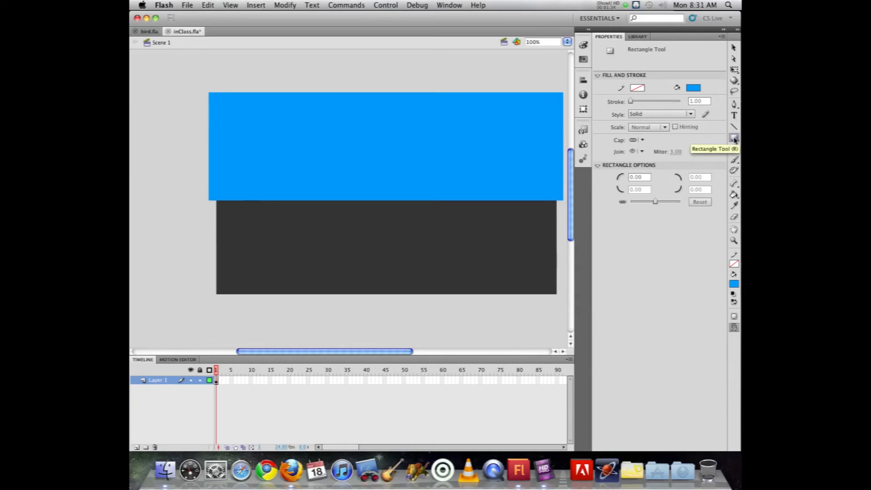
- Draw a dark teal-green rectangle over the lower part of the stage, overlapping the bottom of the blue rectangle
{"action": "left_click", "coordinate": [734, 285]}
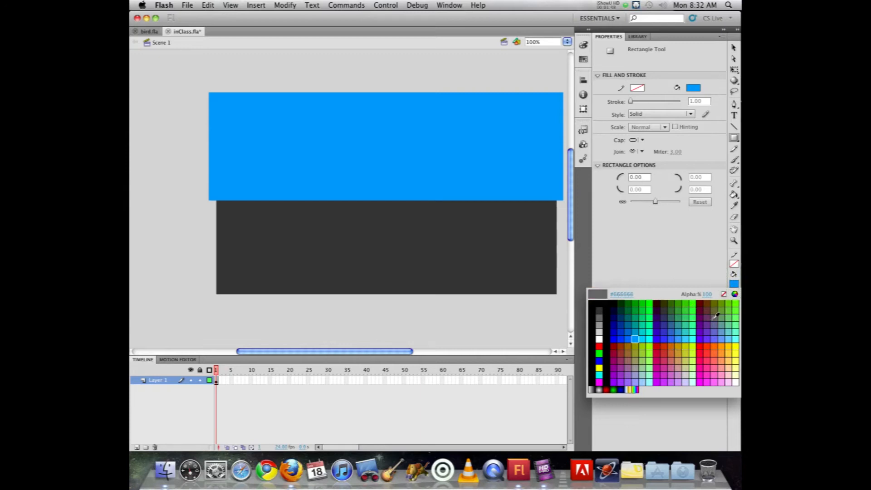
{"action": "left_click", "coordinate": [670, 315]}
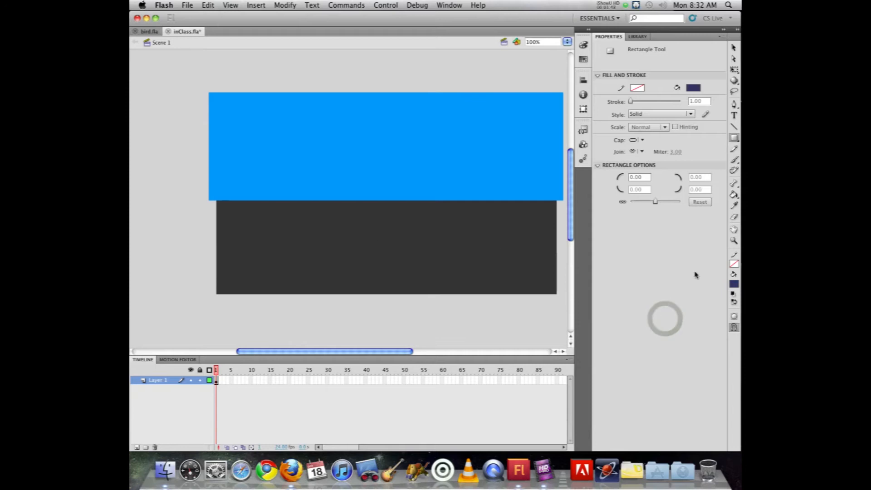
{"action": "left_click", "coordinate": [735, 284]}
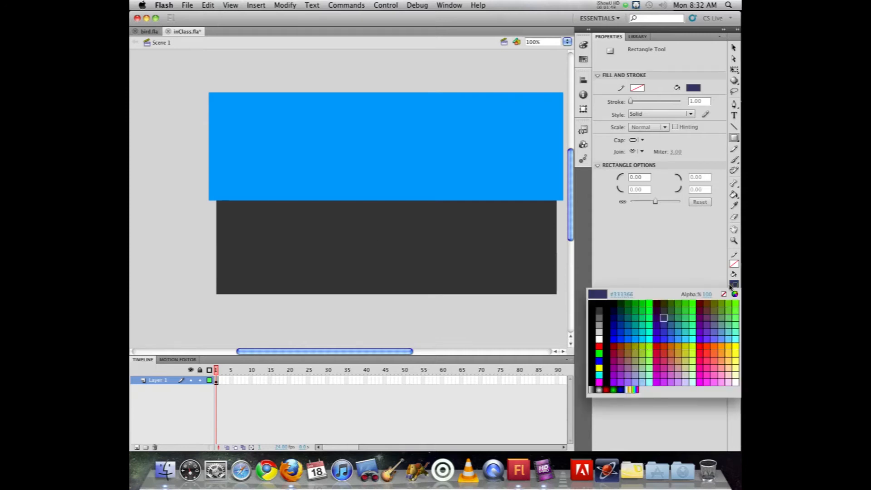
{"action": "left_click", "coordinate": [673, 321]}
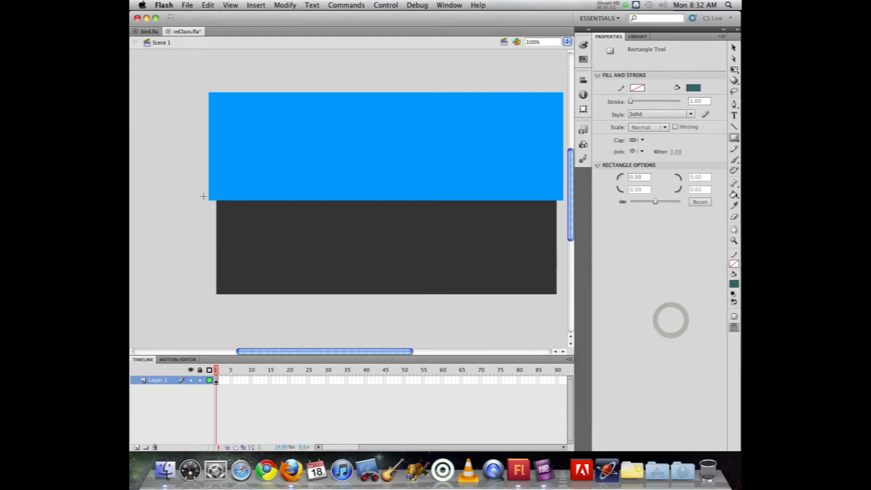
{"action": "left_click", "coordinate": [202, 181]}
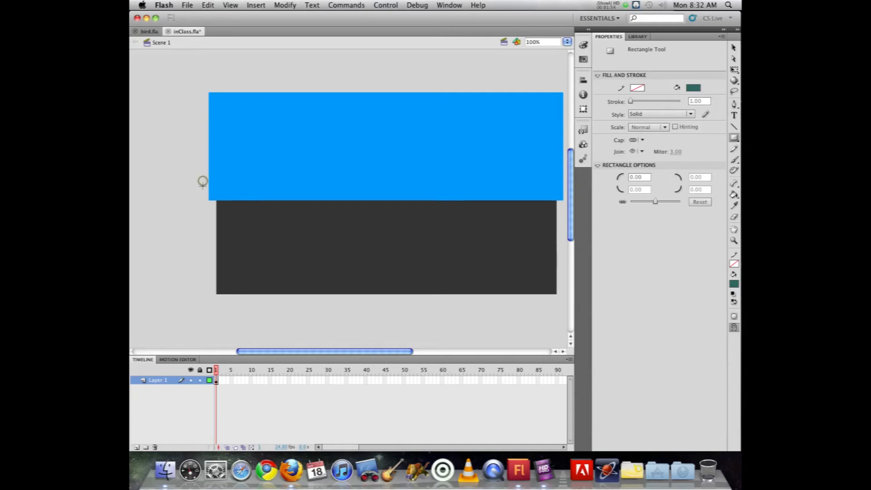
{"action": "mouse_move", "coordinate": [262, 257]}
{"action": "left_mouse_down"}
{"action": "mouse_move", "coordinate": [551, 312]}
{"action": "mouse_move", "coordinate": [566, 305]}
{"action": "left_mouse_up"}
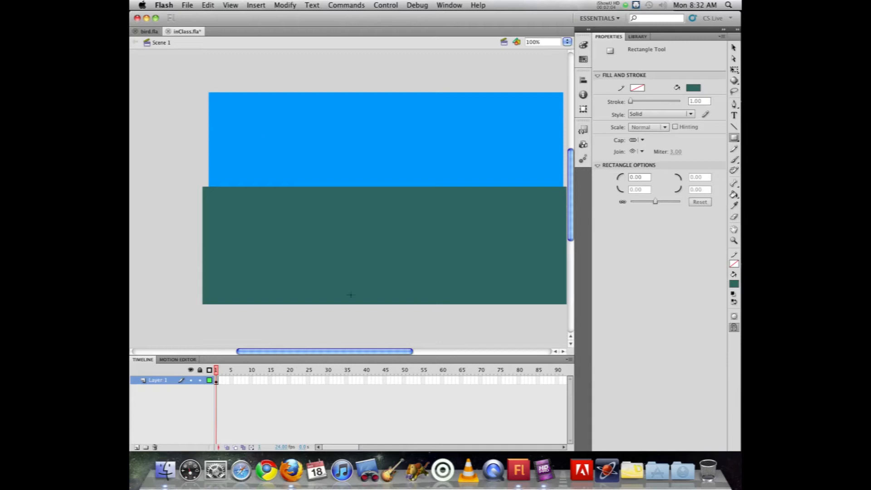
- Rename the layer as "sky ground" and add a new layer above it
{"action": "double_click", "coordinate": [154, 382]}
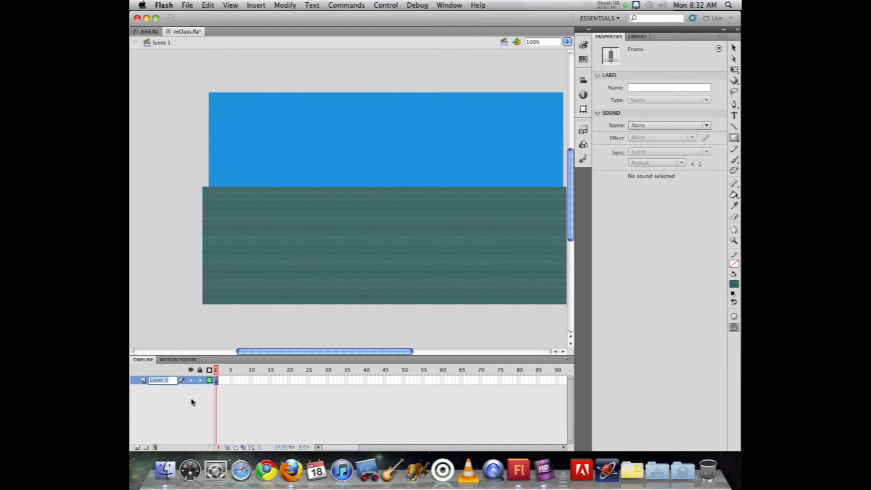
{"action": "type", "text": "sky"}
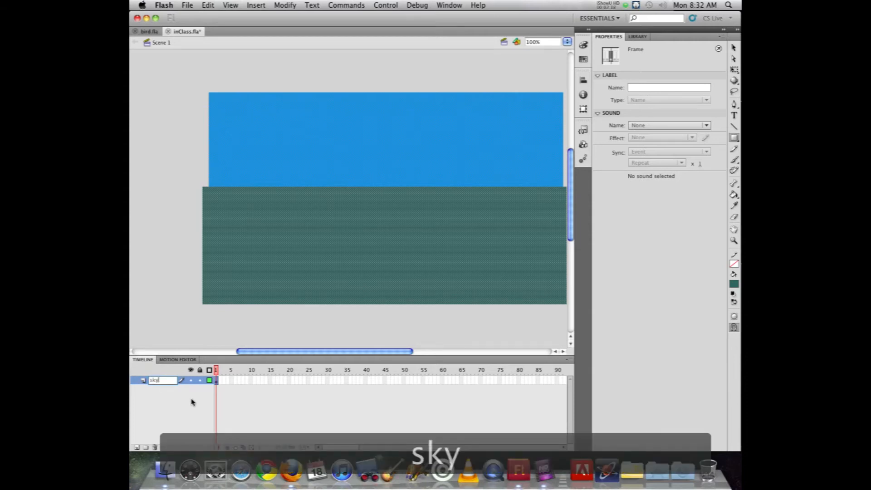
{"action": "type", "text": " ground"}
{"action": "left_click", "coordinate": [191, 402]}
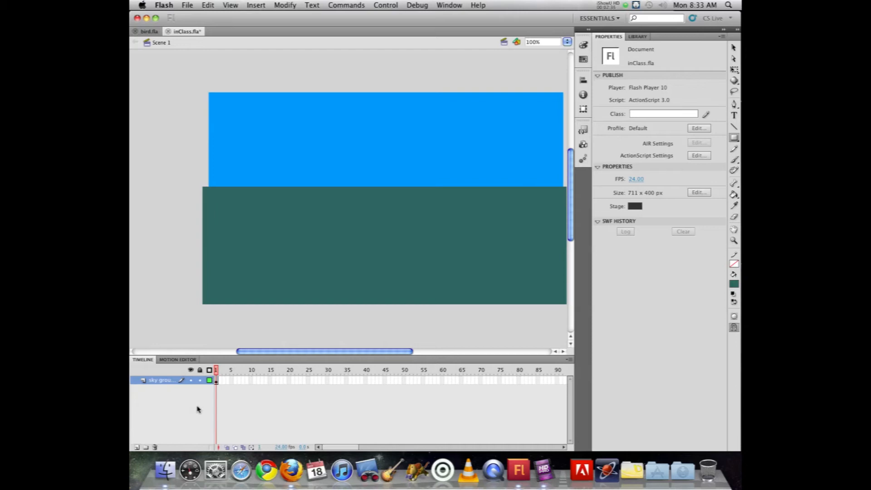
{"action": "left_click", "coordinate": [136, 447]}
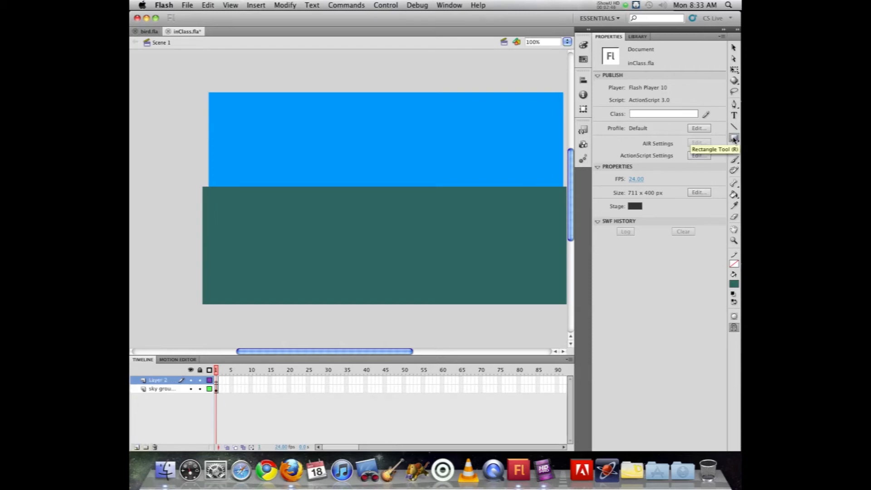
- Draw a teal-green rectangle about 534 by 294 px on the new layer, overlapping both sky and ground
{"action": "left_click", "coordinate": [735, 138]}
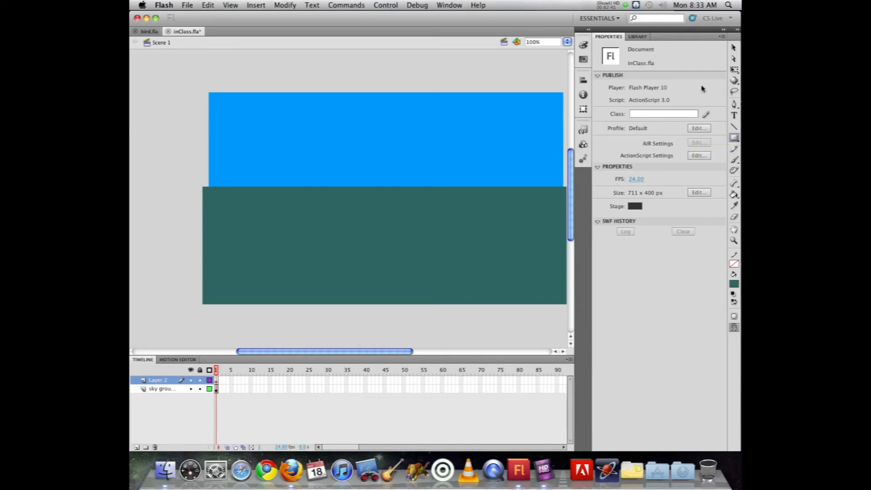
{"action": "left_click", "coordinate": [735, 136]}
{"action": "left_click", "coordinate": [699, 138]}
{"action": "left_click", "coordinate": [734, 138]}
{"action": "left_click", "coordinate": [701, 138]}
{"action": "left_click", "coordinate": [217, 384]}
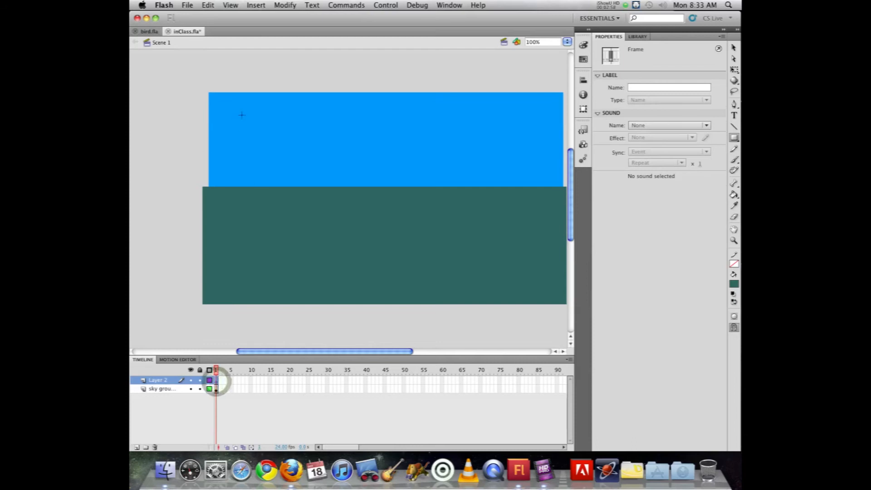
{"action": "left_click_drag", "start_coordinate": [242, 115], "coordinate": [498, 256]}
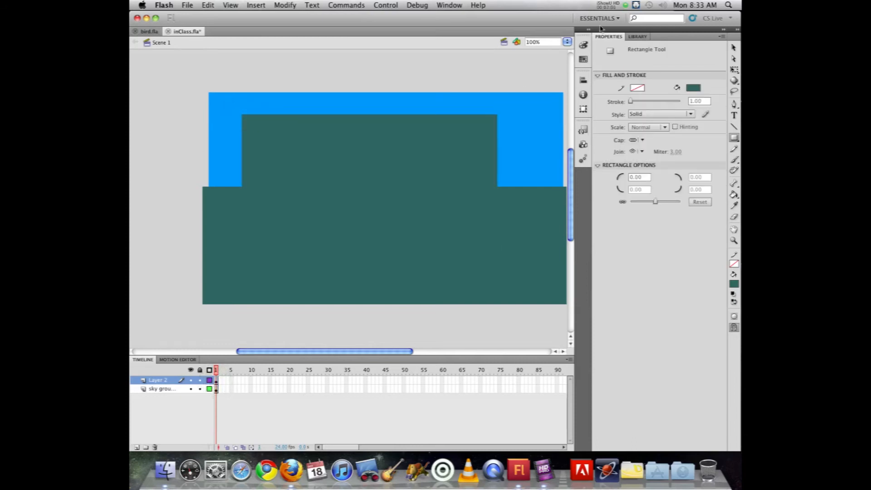
- Try to add a black outline to the new layer's rectangle with the Ink Bottle tool
{"action": "key", "text": "v"}
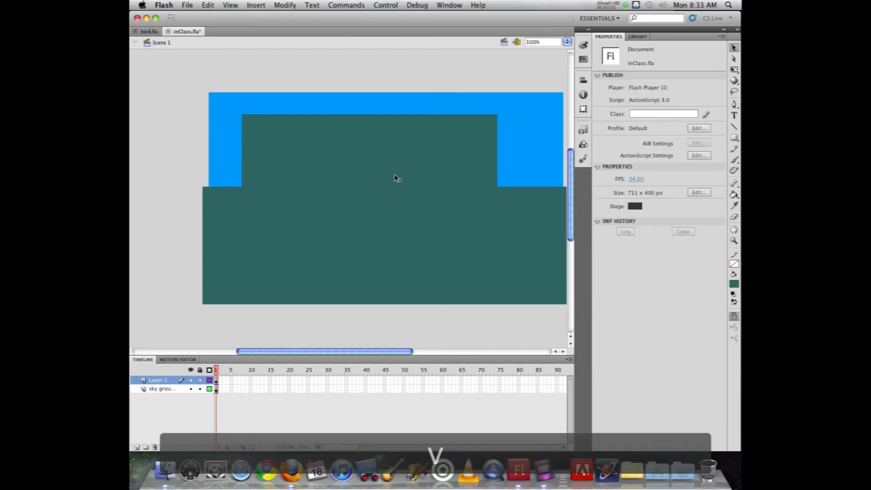
{"action": "left_click", "coordinate": [371, 162]}
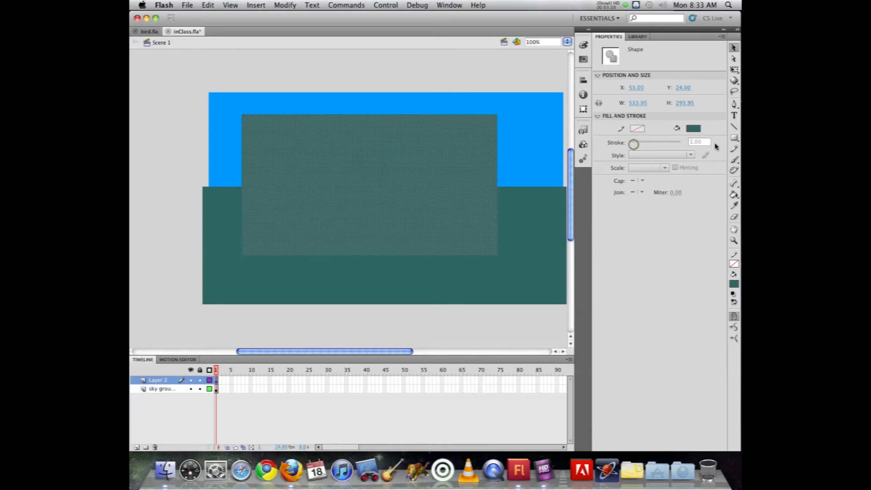
{"action": "left_click", "coordinate": [635, 144]}
{"action": "left_click", "coordinate": [734, 195]}
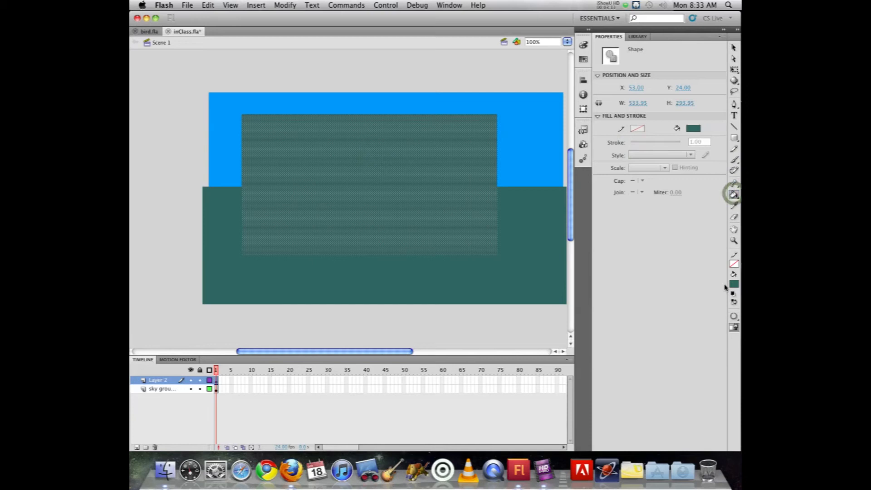
{"action": "left_click", "coordinate": [732, 196]}
{"action": "left_click", "coordinate": [733, 196]}
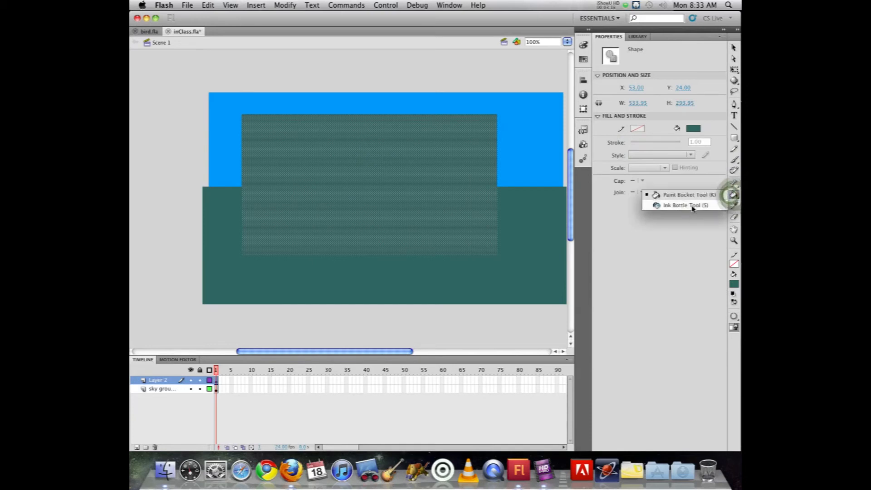
{"action": "left_click", "coordinate": [692, 206]}
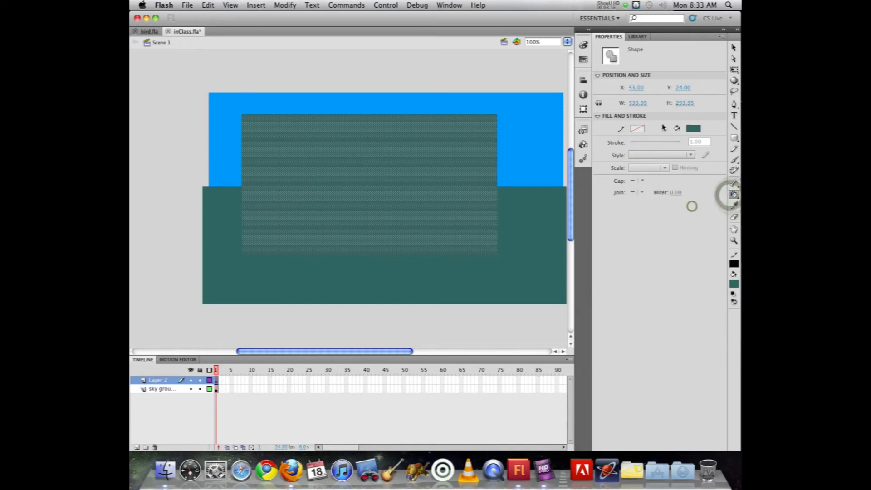
{"action": "left_click", "coordinate": [474, 124]}
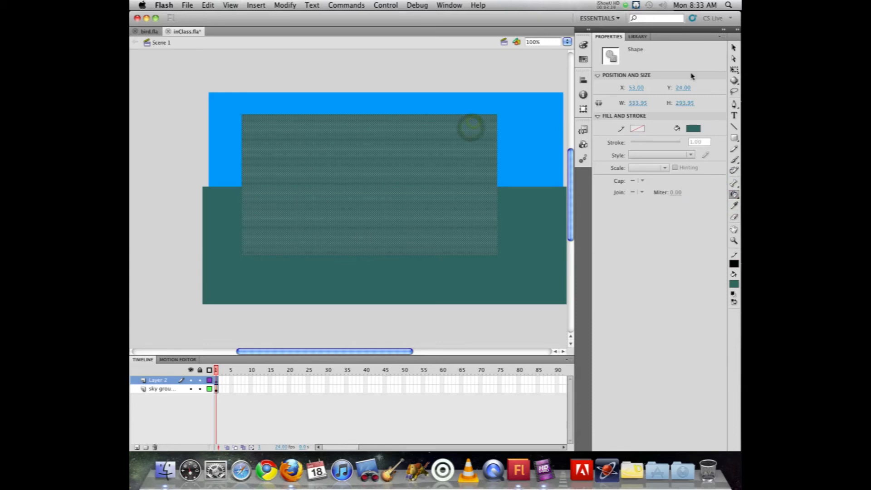
{"action": "left_click", "coordinate": [734, 48]}
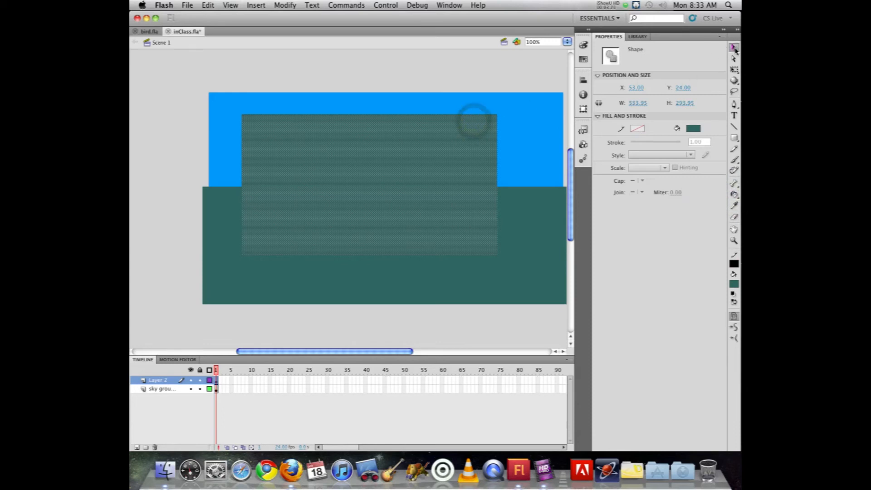
{"action": "left_click", "coordinate": [642, 121]}
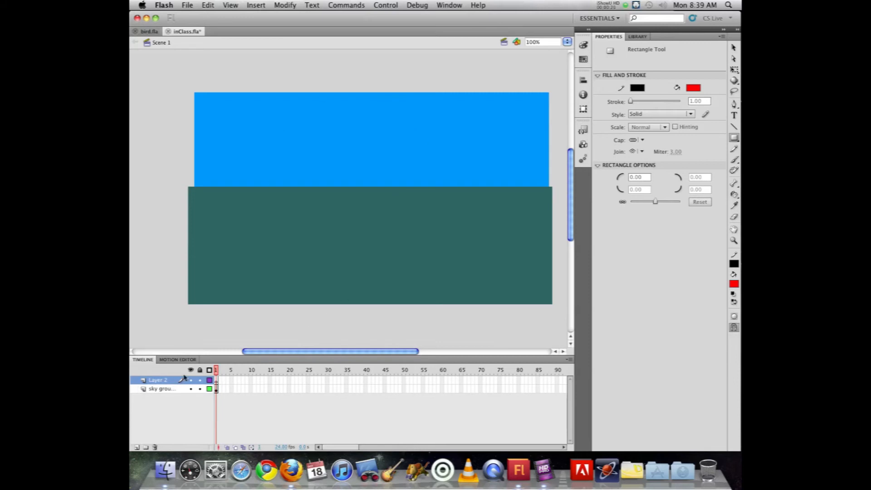
- Draw an unfilled rectangle with a red outline, about 433 by 305 px, on Layer 2, overlapping both sky and ground
{"action": "left_click", "coordinate": [734, 138]}
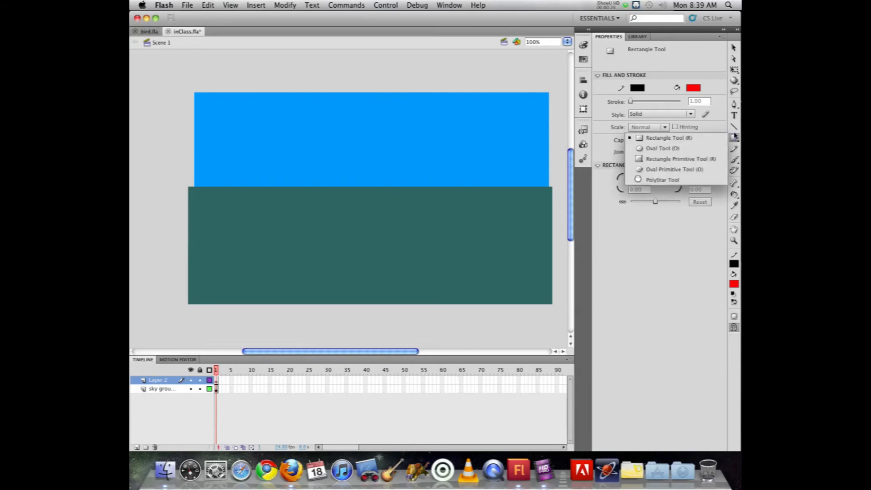
{"action": "left_click", "coordinate": [688, 141]}
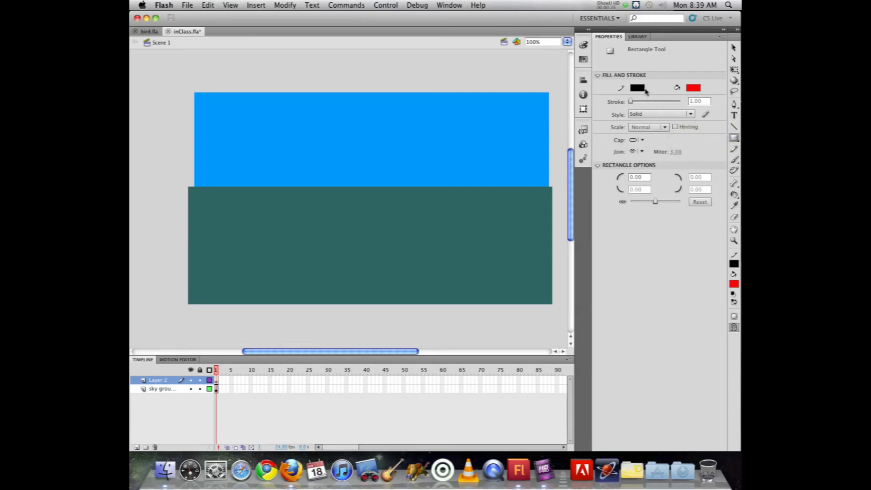
{"action": "left_click", "coordinate": [642, 89]}
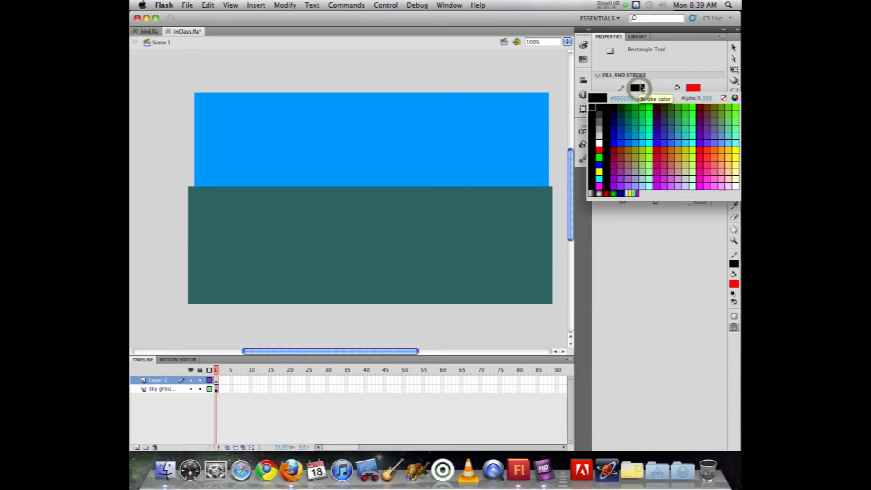
{"action": "left_click", "coordinate": [704, 146]}
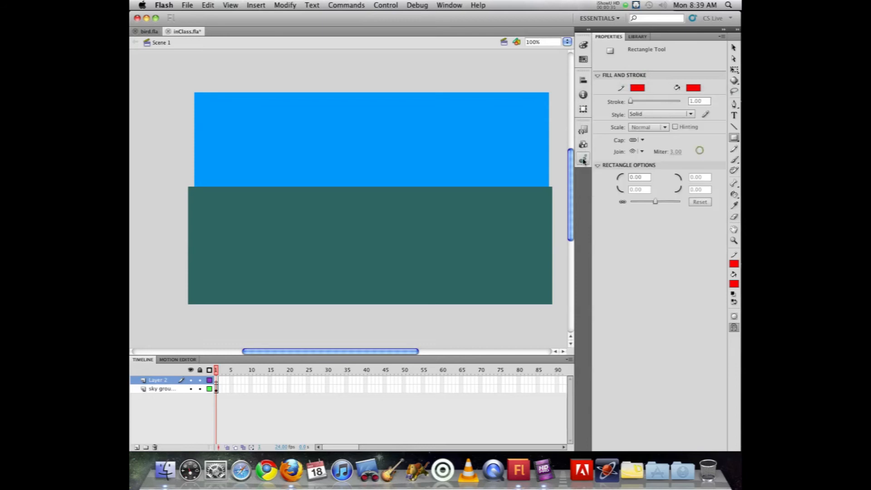
{"action": "left_click", "coordinate": [687, 90]}
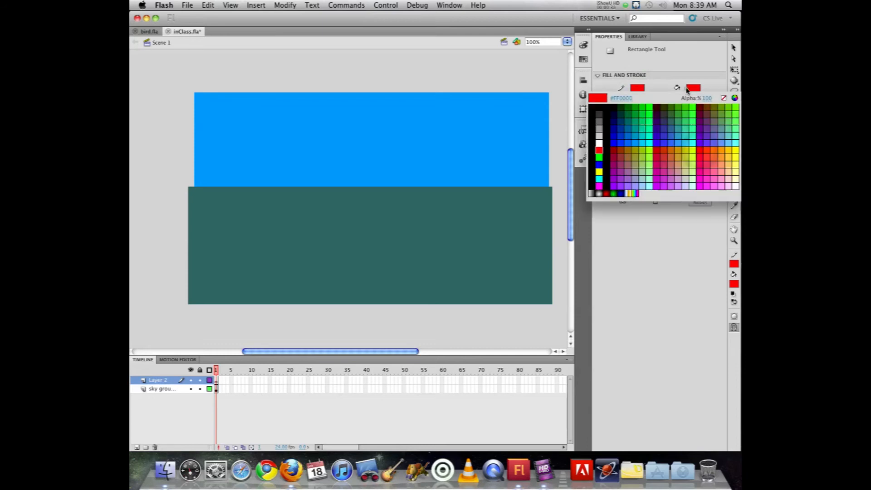
{"action": "left_click", "coordinate": [724, 98]}
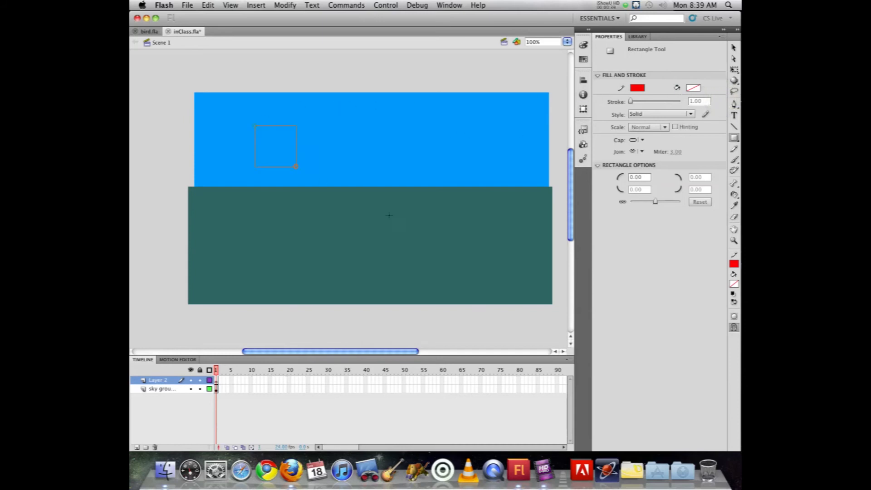
{"action": "left_click_drag", "start_coordinate": [389, 215], "coordinate": [463, 273]}
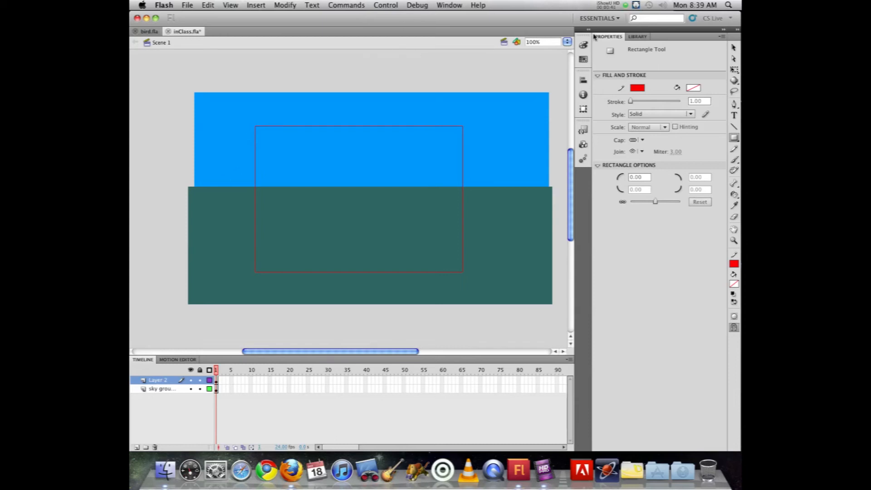
- Select the whole red outline and set its position to X 0, Y 0
{"action": "left_click", "coordinate": [734, 47]}
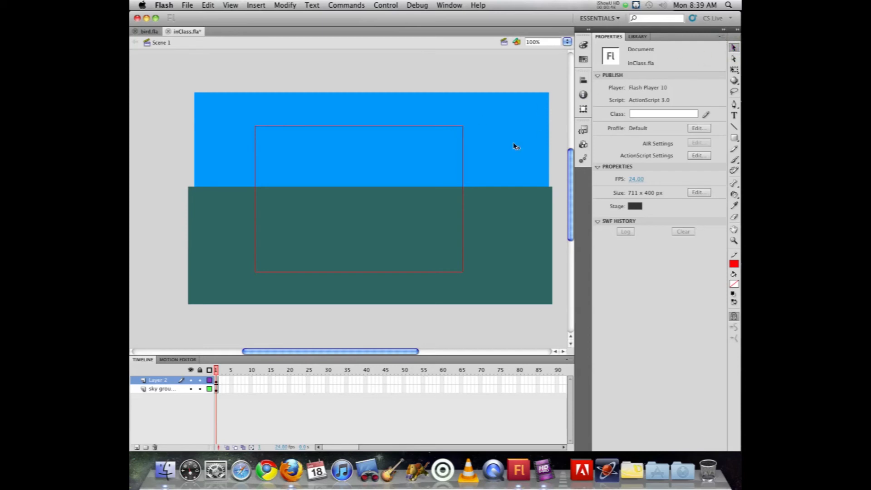
{"action": "double_click", "coordinate": [461, 127]}
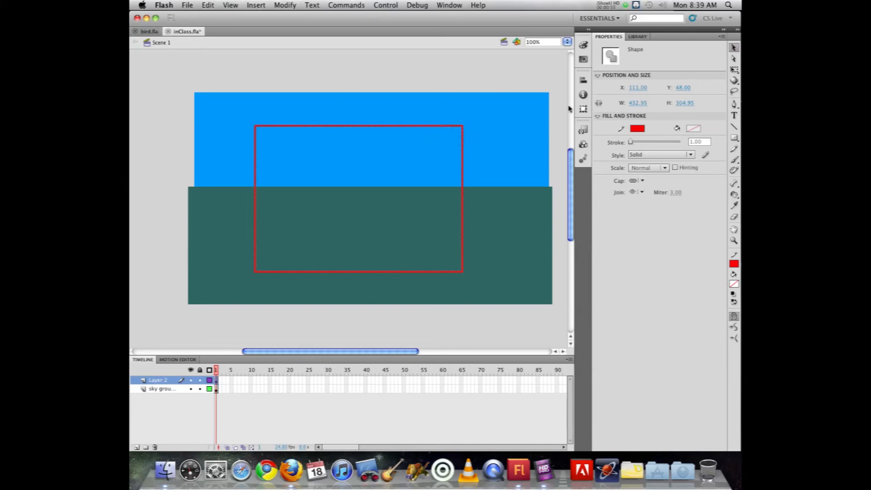
{"action": "left_click", "coordinate": [632, 89]}
{"action": "type", "text": "00"}
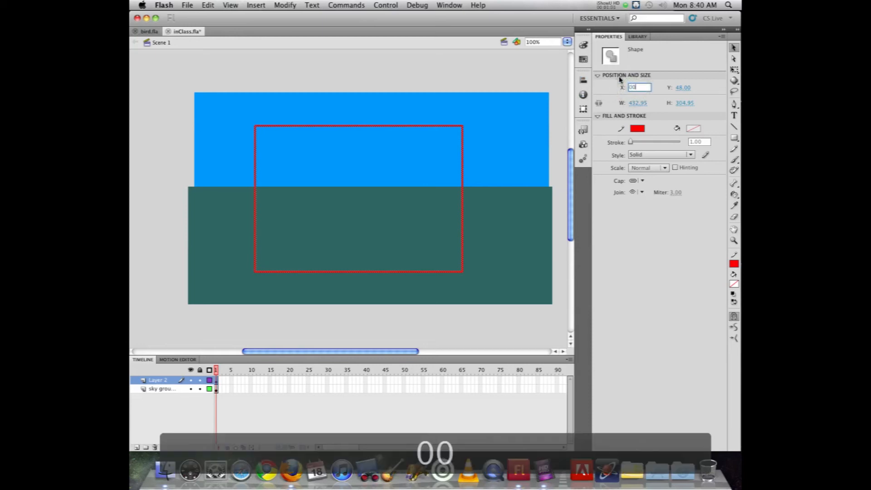
{"action": "key", "text": "Tab"}
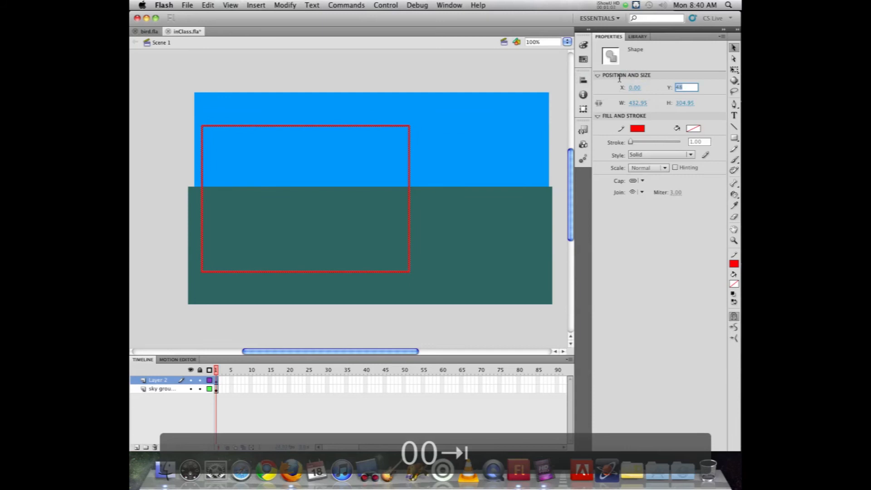
{"action": "type", "text": "0"}
- Set the red outline's width to 711 and height to 400 to match the stage, and deselect it
{"action": "left_click", "coordinate": [632, 103]}
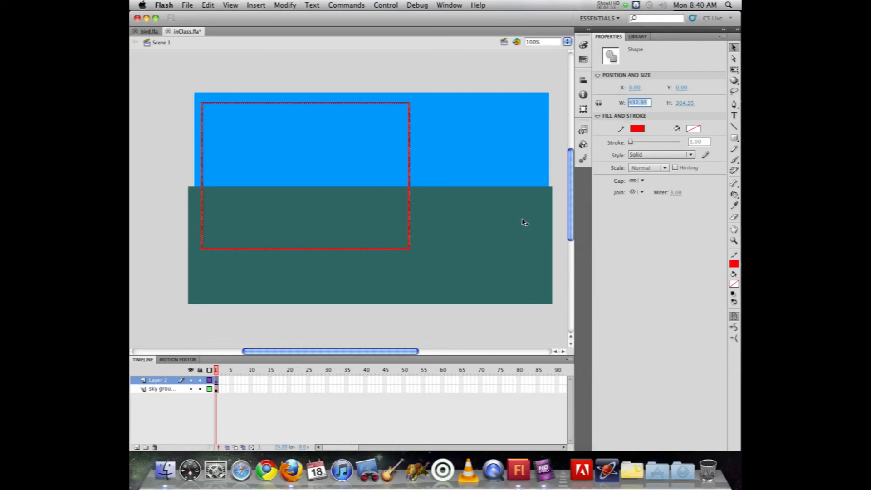
{"action": "type", "text": "711"}
{"action": "key", "text": "Tab"}
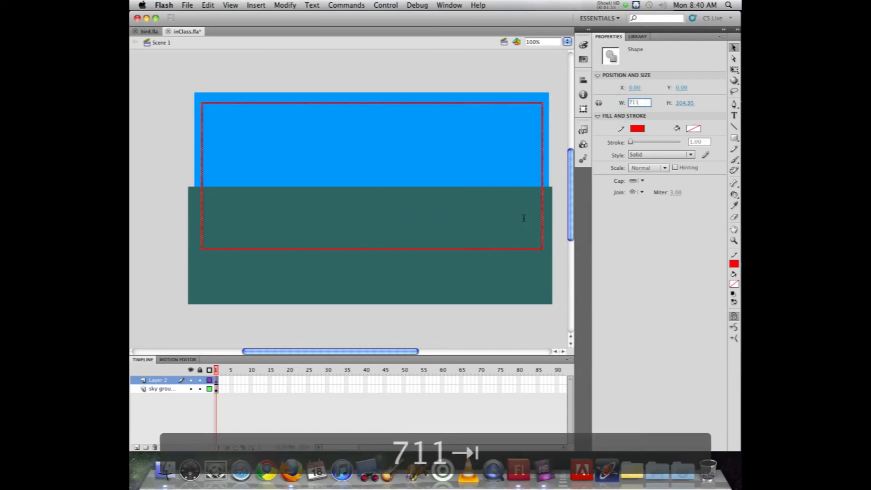
{"action": "type", "text": "4"}
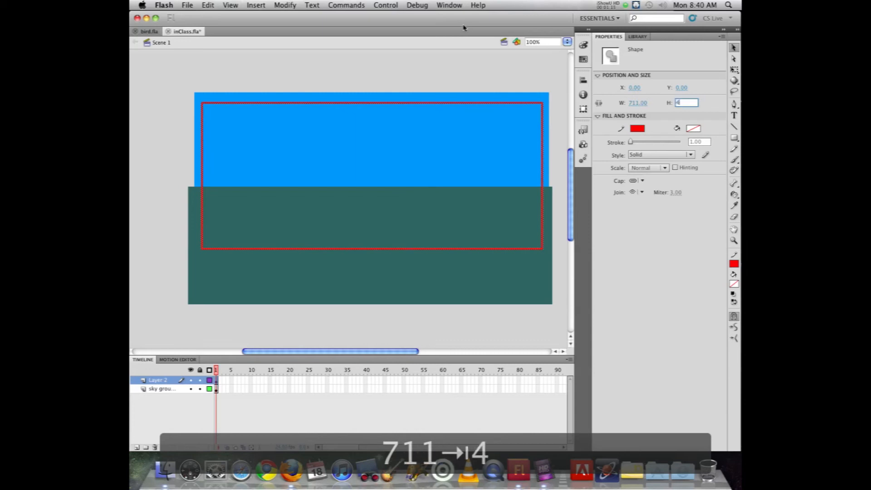
{"action": "type", "text": "00"}
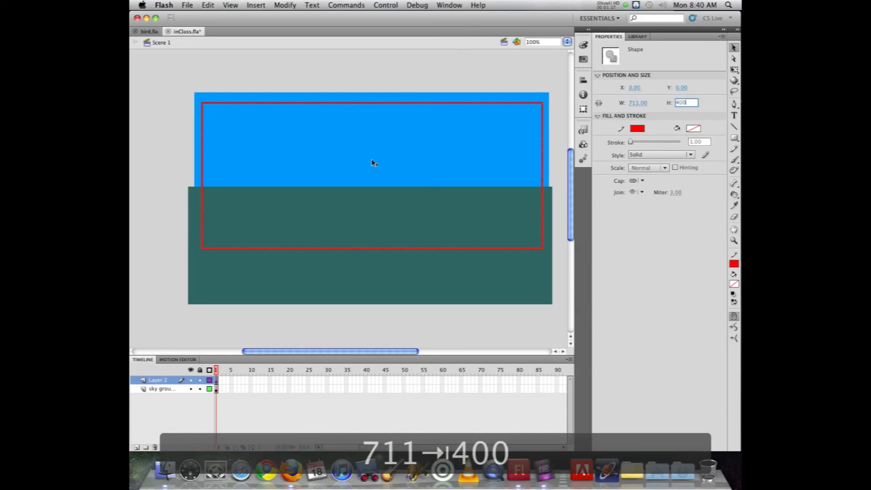
{"action": "key", "text": "Return"}
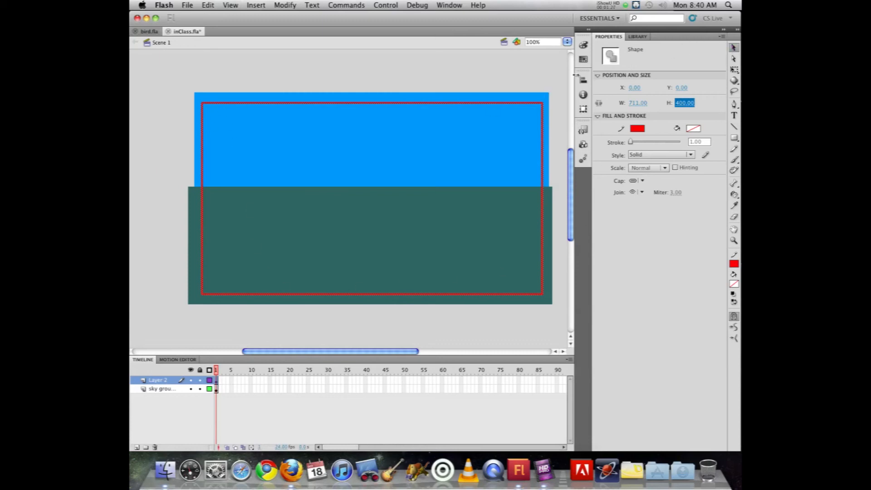
{"action": "left_click", "coordinate": [539, 75]}
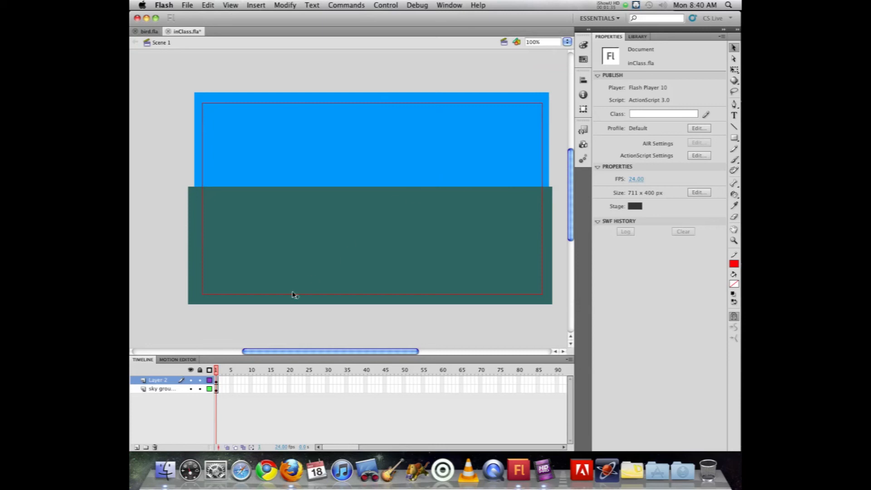
- Rename Layer 2 as "stage guide" and save the document
{"action": "double_click", "coordinate": [156, 380]}
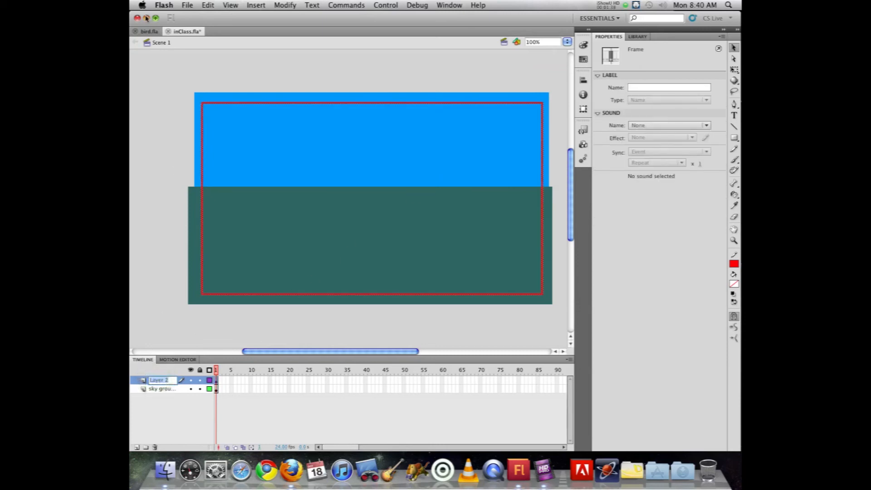
{"action": "type", "text": "stage"}
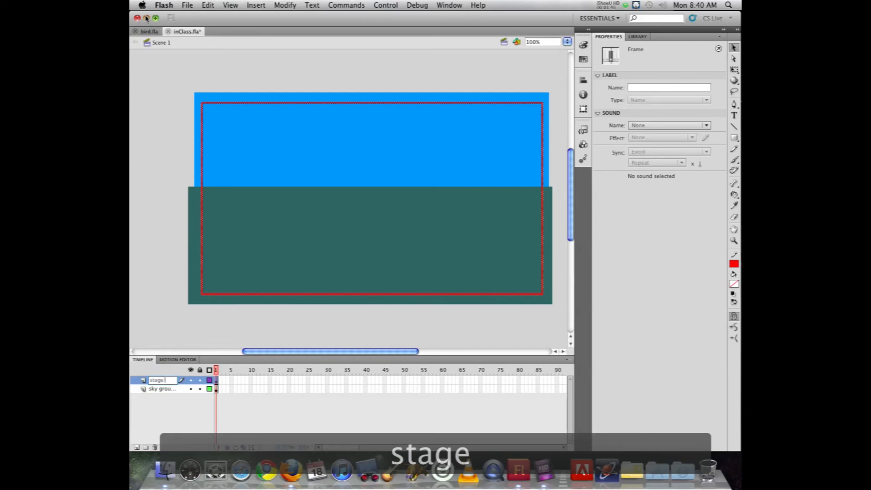
{"action": "type", "text": " guide"}
{"action": "key", "text": "Return"}
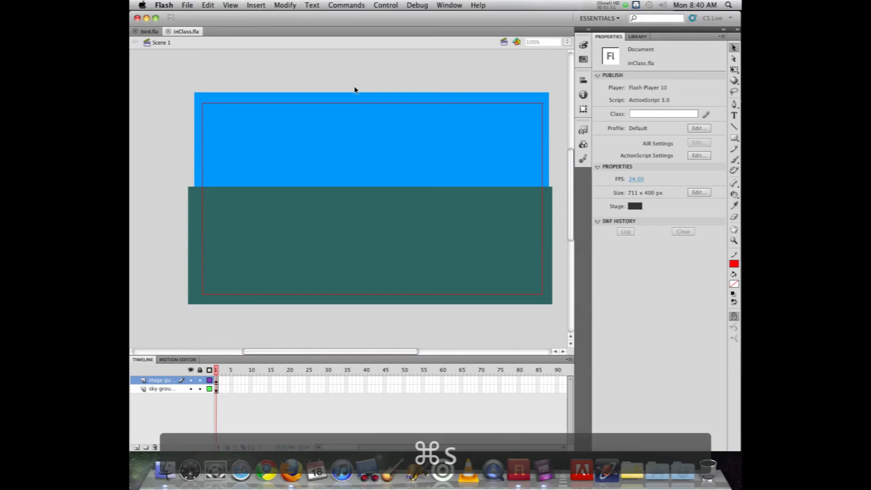
- Test the movie, enlarge the preview window to inspect the area around the red outline, and close the preview
{"action": "key", "text": "super+Return"}
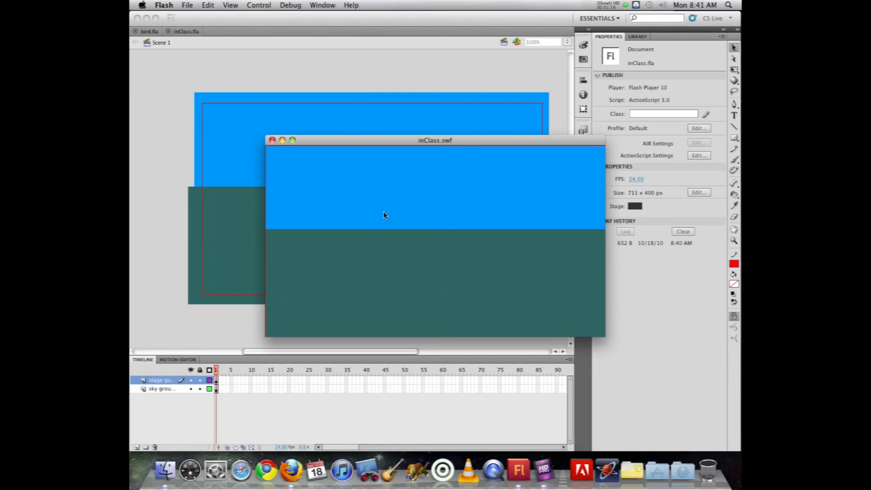
{"action": "left_click", "coordinate": [605, 337]}
{"action": "left_click_drag", "start_coordinate": [606, 337], "coordinate": [657, 388]}
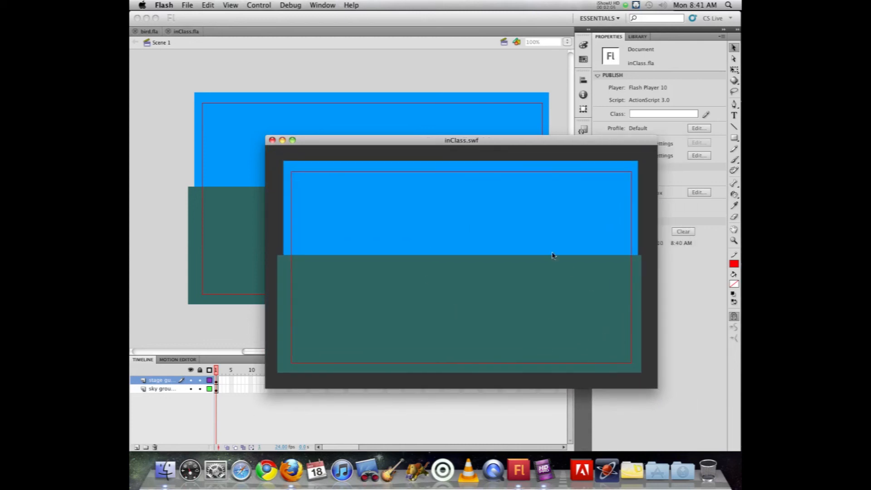
{"action": "left_click", "coordinate": [273, 140]}
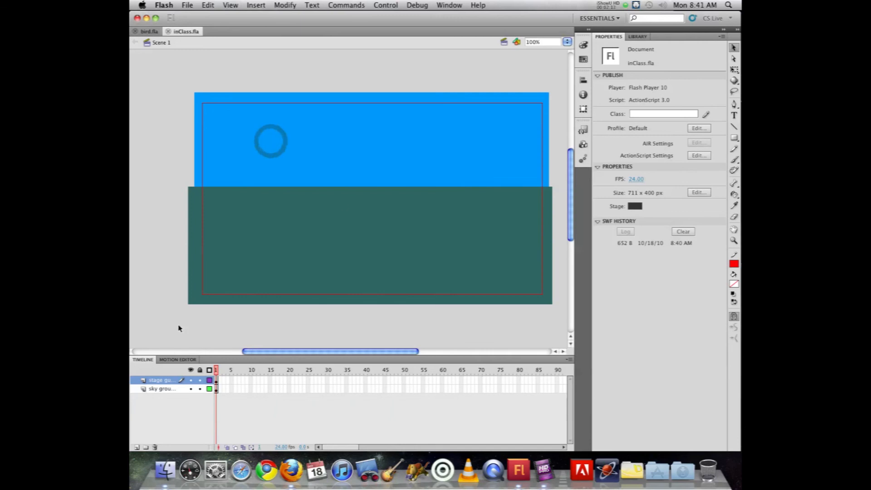
- Change the "stage guide" layer's type to Guide in its layer properties
{"action": "double_click", "coordinate": [143, 384]}
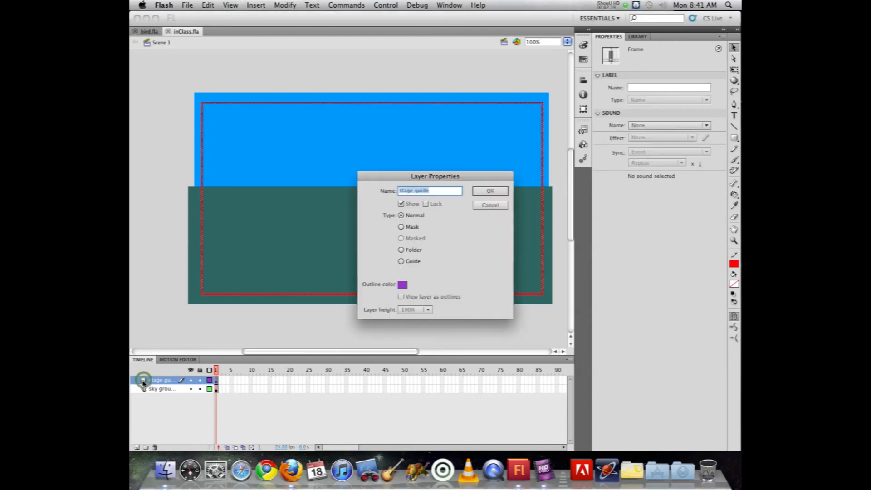
{"action": "left_click", "coordinate": [402, 262]}
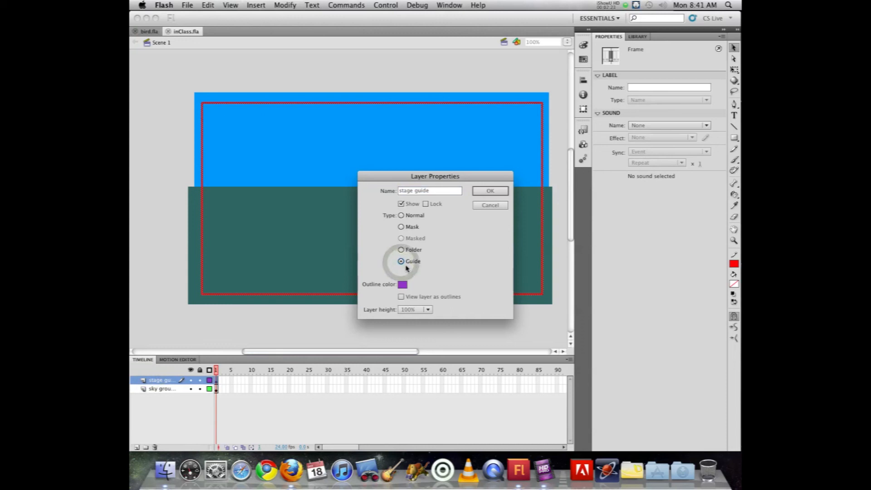
{"action": "left_click", "coordinate": [489, 193]}
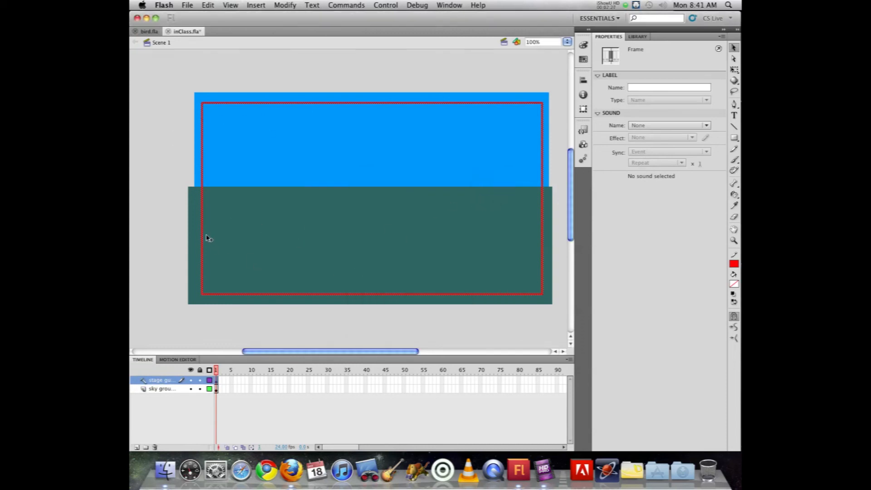
- Test the movie again in an enlarged preview to check whether the guide layer's outline is exported, and close it
{"action": "key", "text": "super+Return"}
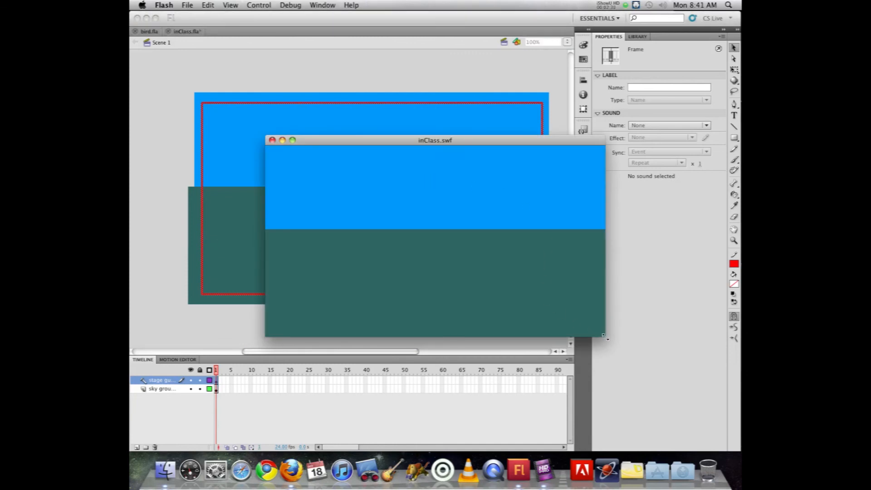
{"action": "left_click_drag", "start_coordinate": [605, 337], "coordinate": [687, 394]}
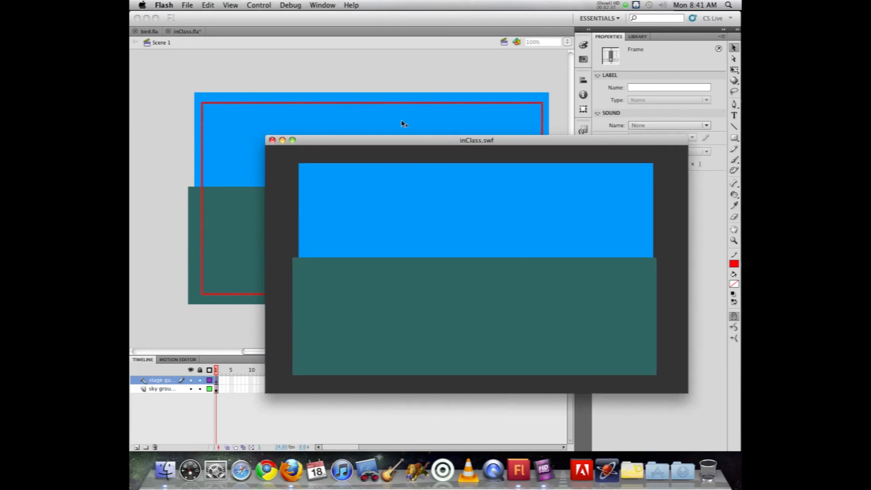
{"action": "left_click", "coordinate": [272, 141]}
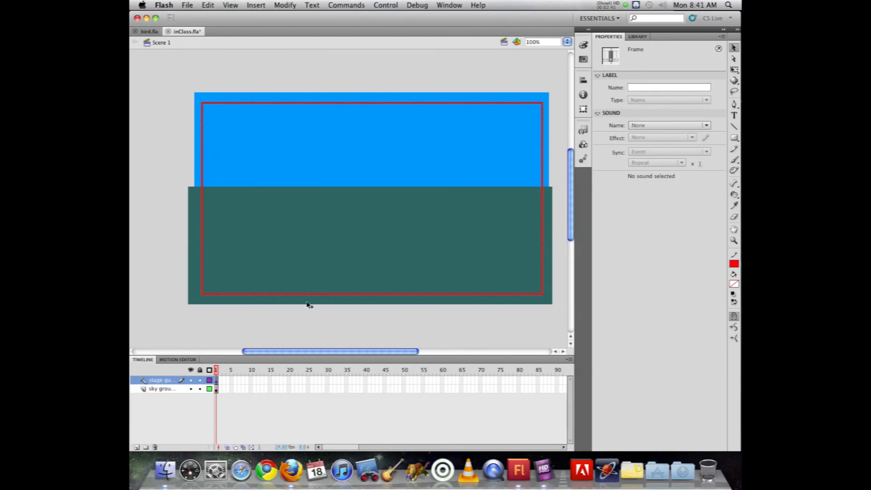
- Lock the "stage guide" layer and review its layer properties
{"action": "left_click", "coordinate": [200, 381]}
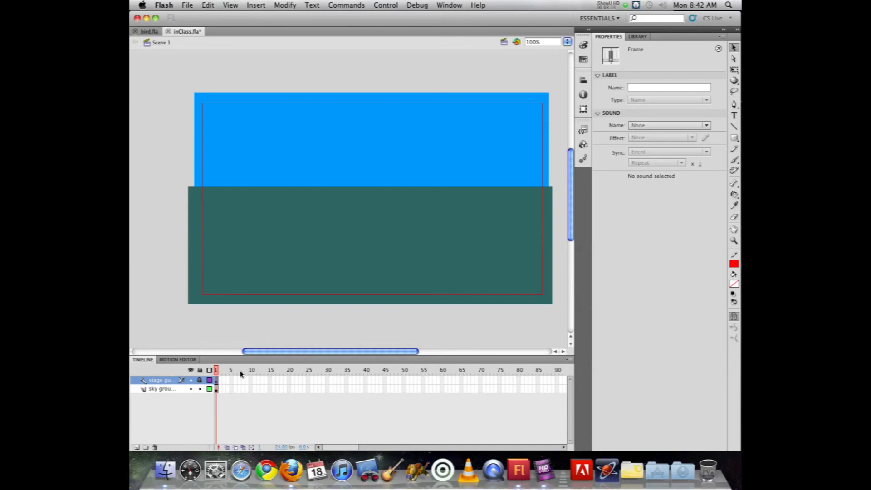
{"action": "double_click", "coordinate": [143, 383]}
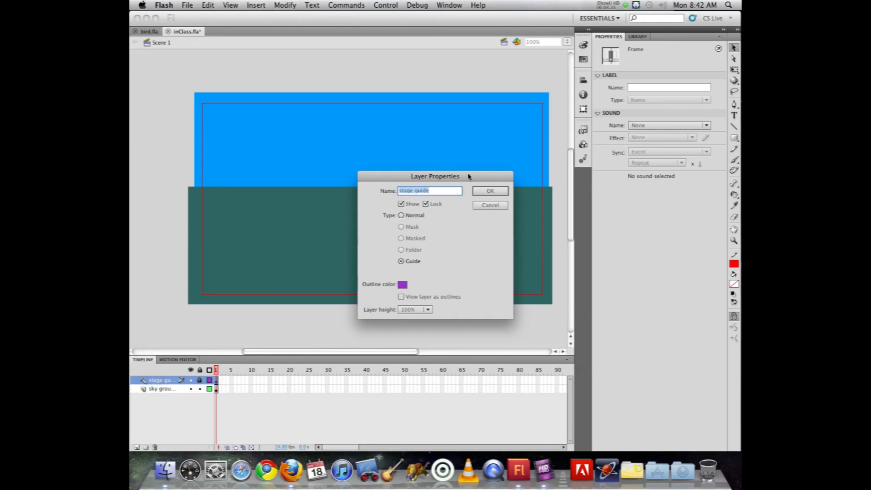
{"action": "left_click", "coordinate": [483, 191]}
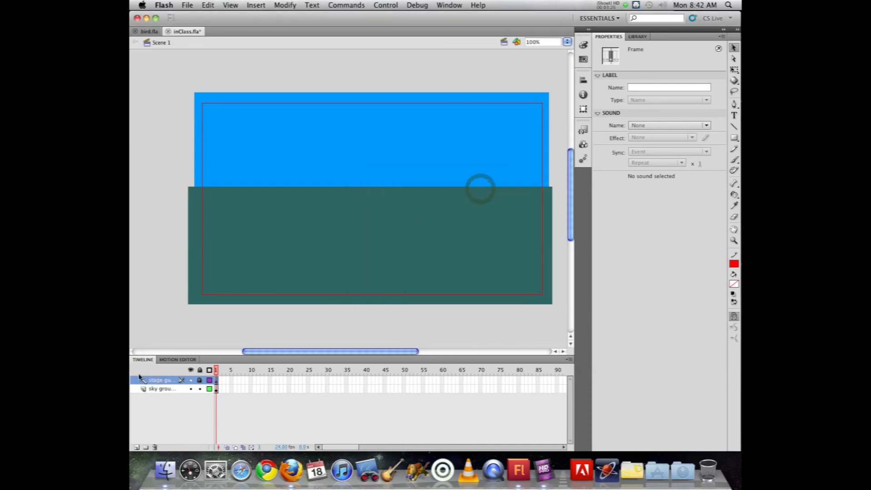